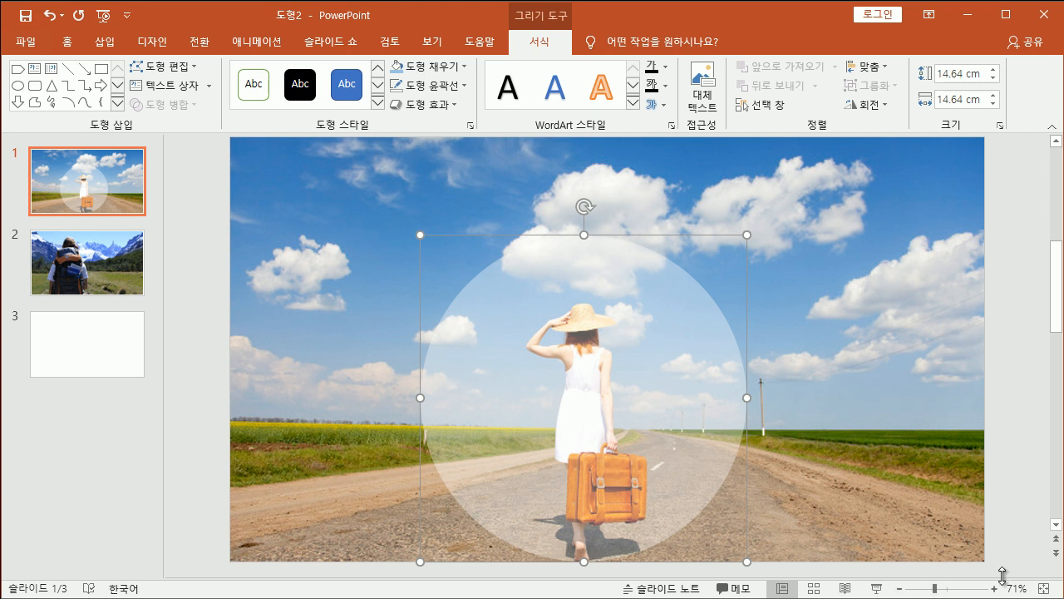
Enlarge the translucent circle on slide 1 to about 26.56 cm in diameter and preview the slide in Reading View.
left_click(900, 590)
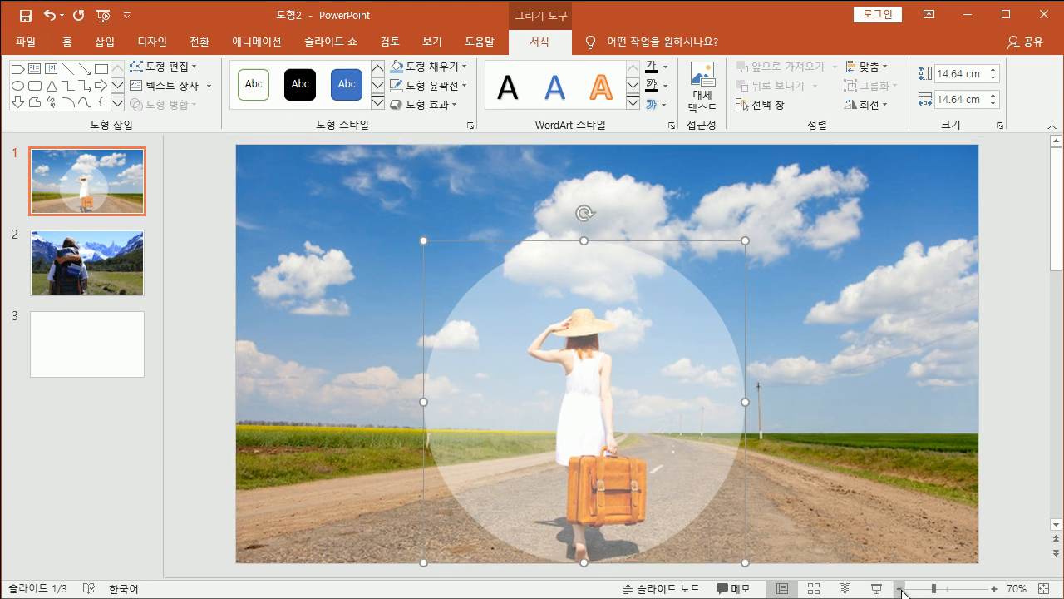
left_click(901, 589)
left_click(900, 590)
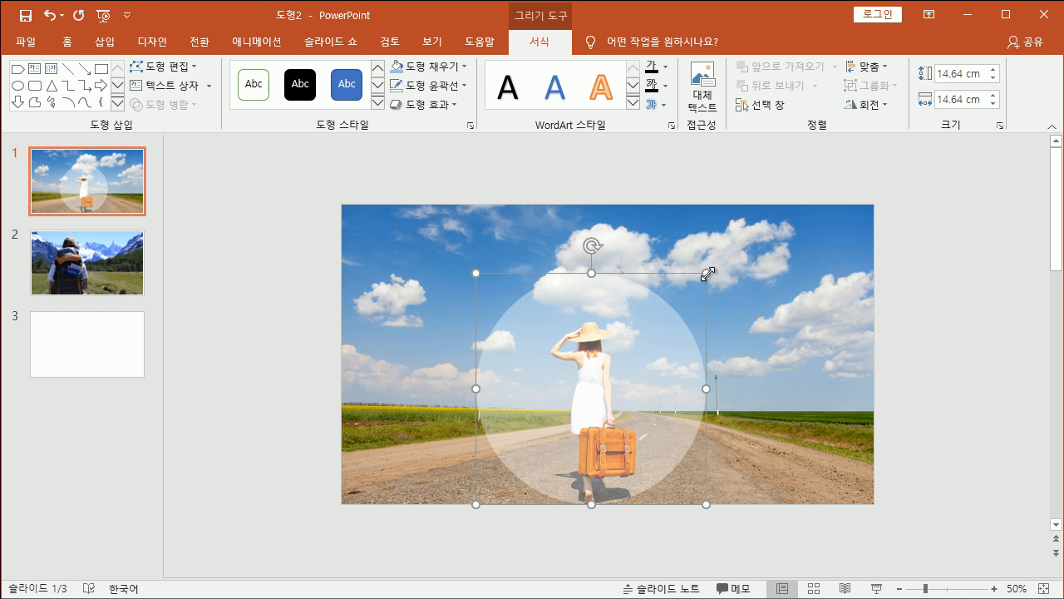
left_click_drag(707, 273, 799, 192)
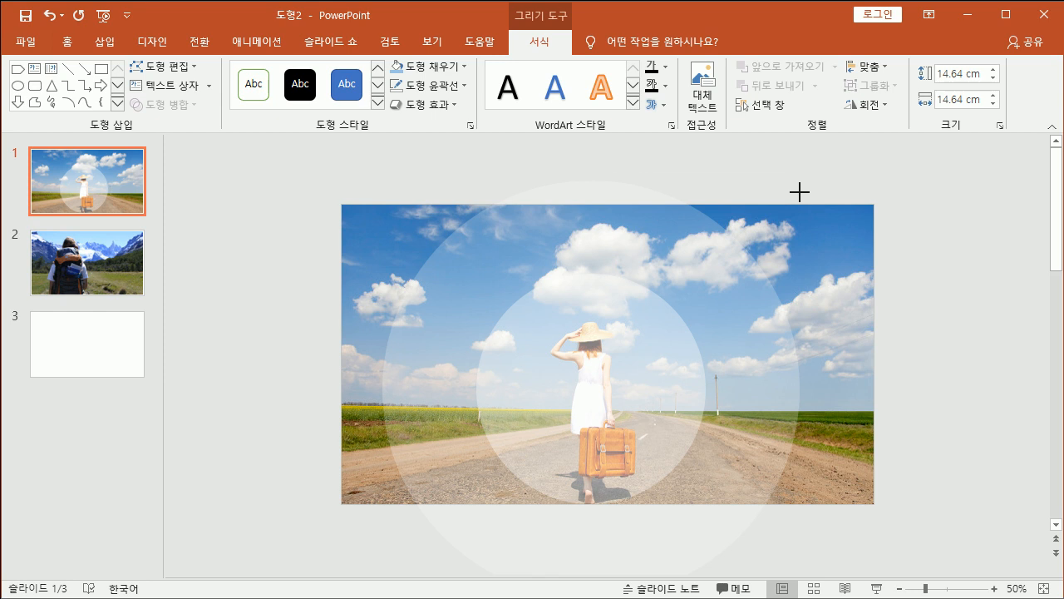
left_click_drag(799, 192, 800, 176)
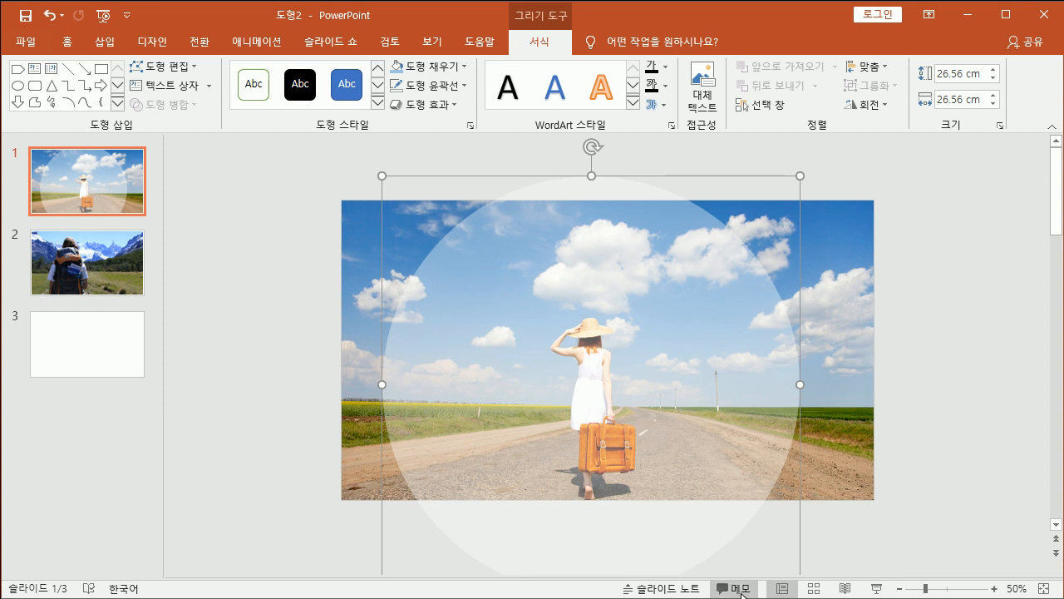
left_click(851, 591)
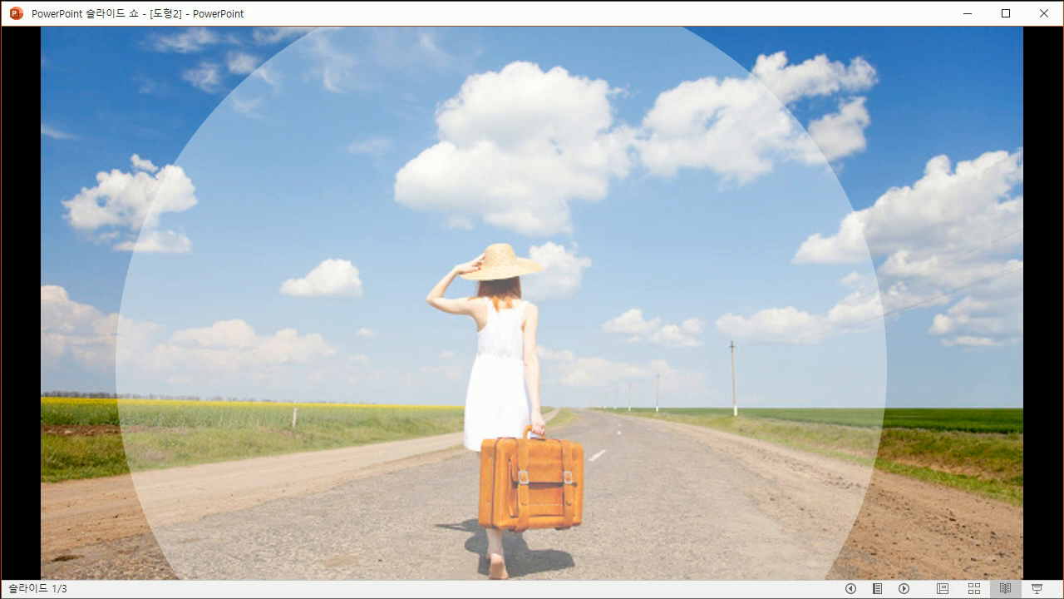
left_click(943, 587)
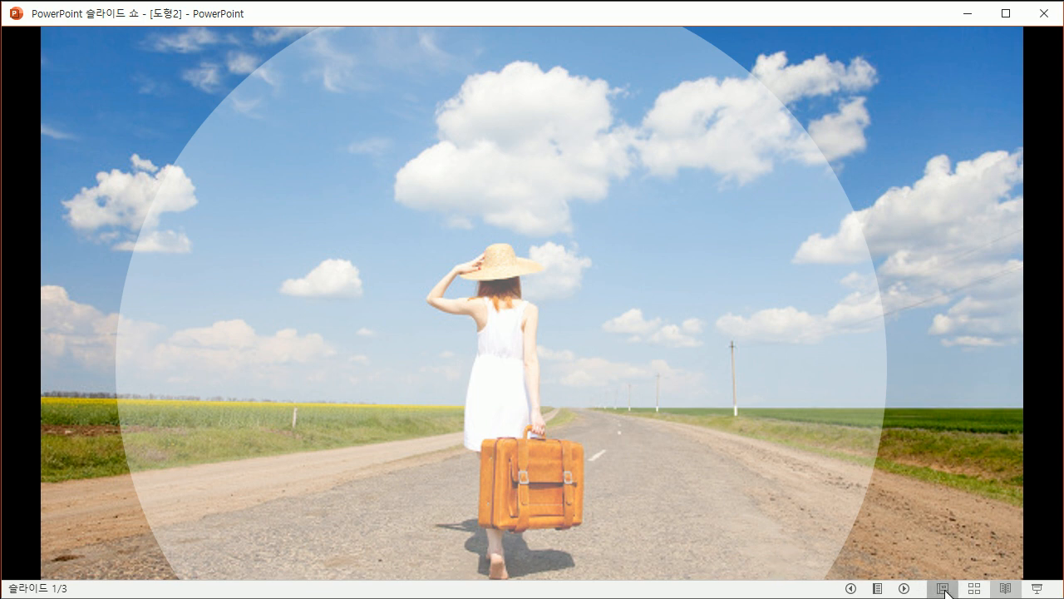
Draw a rectangle about 32.39 cm wide and 17.78 cm high on slide 2, just inside the photo's edges.
left_click(94, 271)
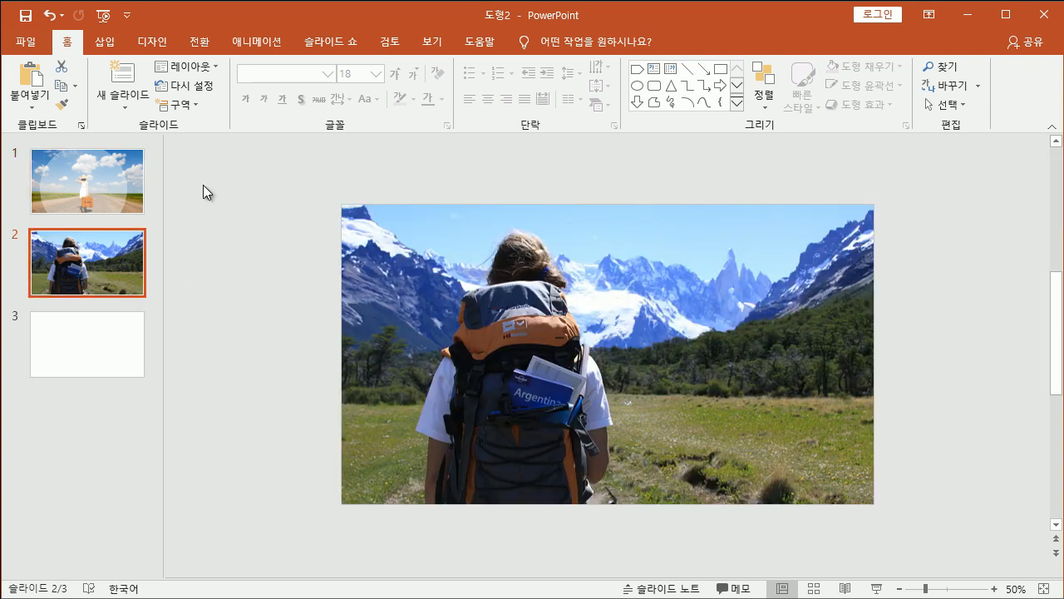
left_click(104, 40)
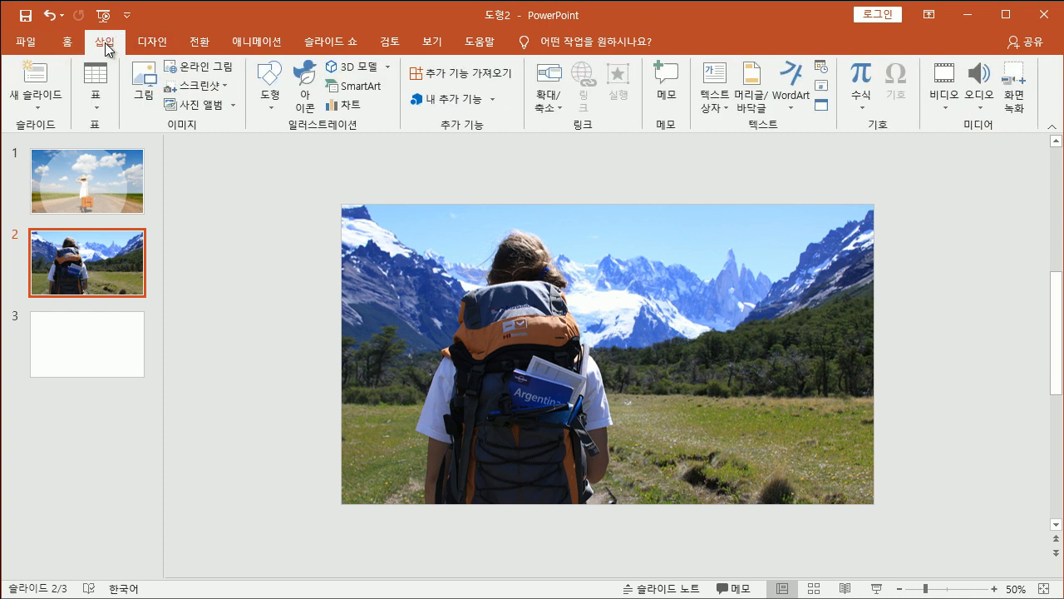
left_click(271, 87)
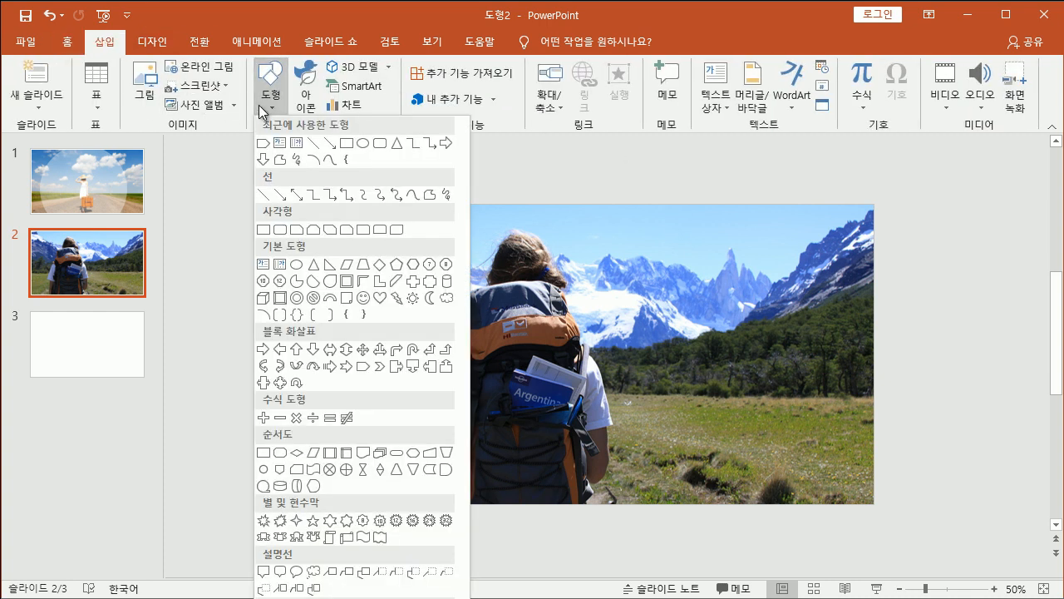
left_click(263, 230)
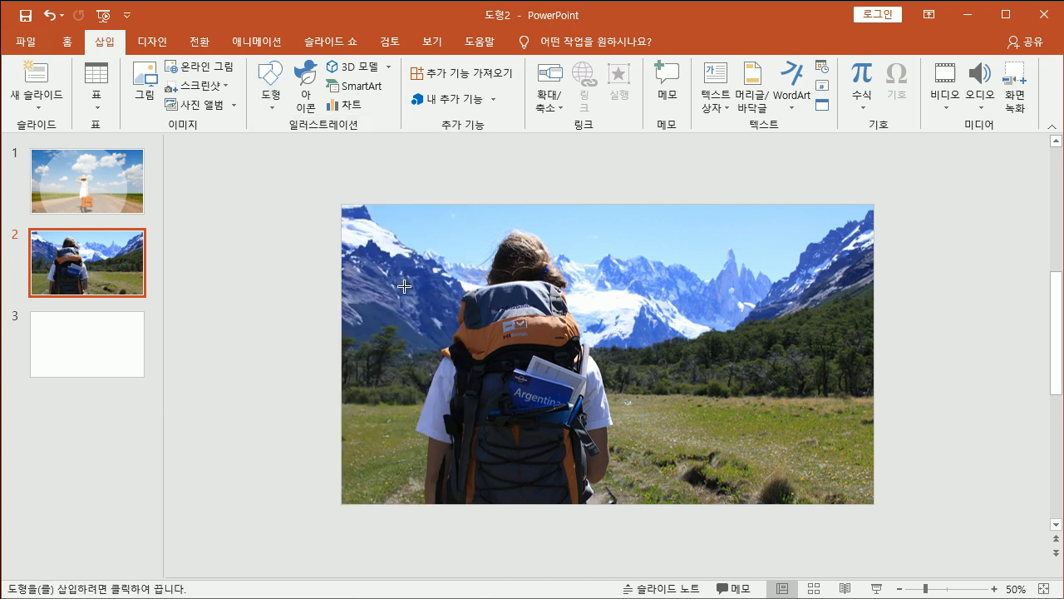
left_click_drag(354, 216, 863, 496)
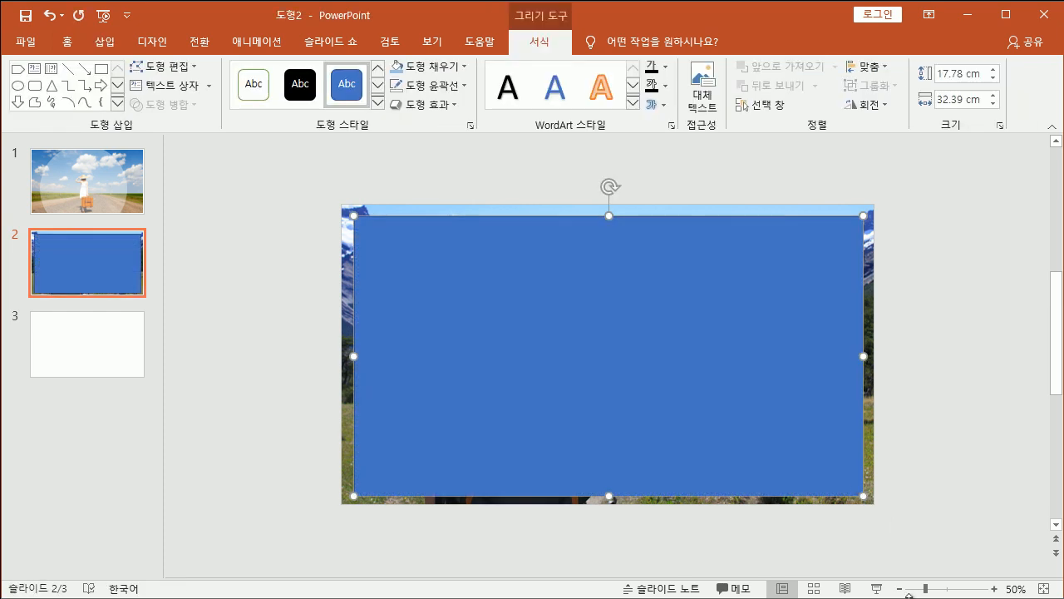
Remove the fill from the large rectangle on slide 2.
left_click(994, 588)
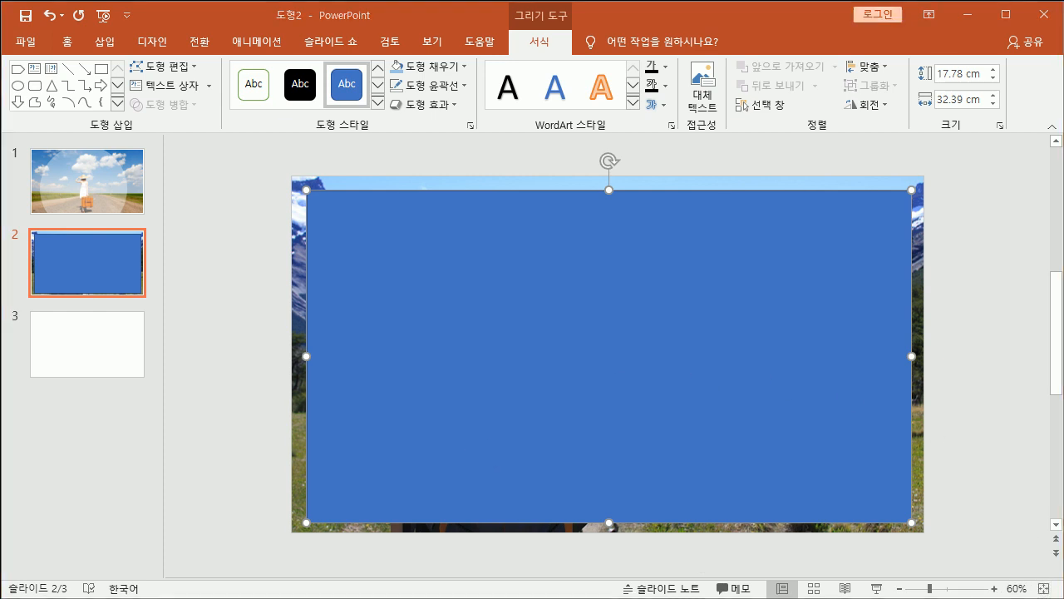
left_click(1044, 590)
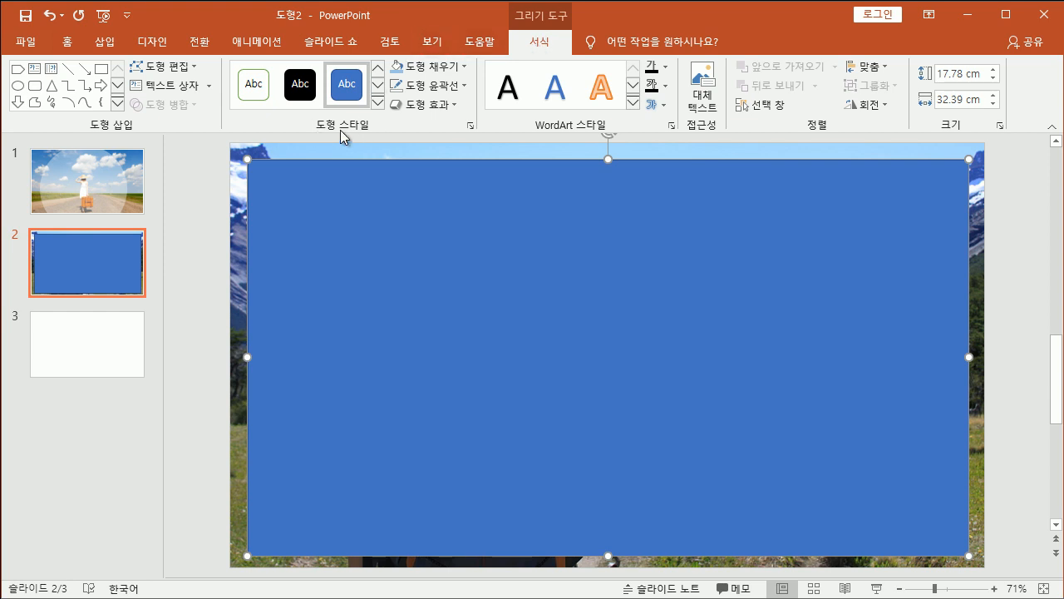
left_click(463, 66)
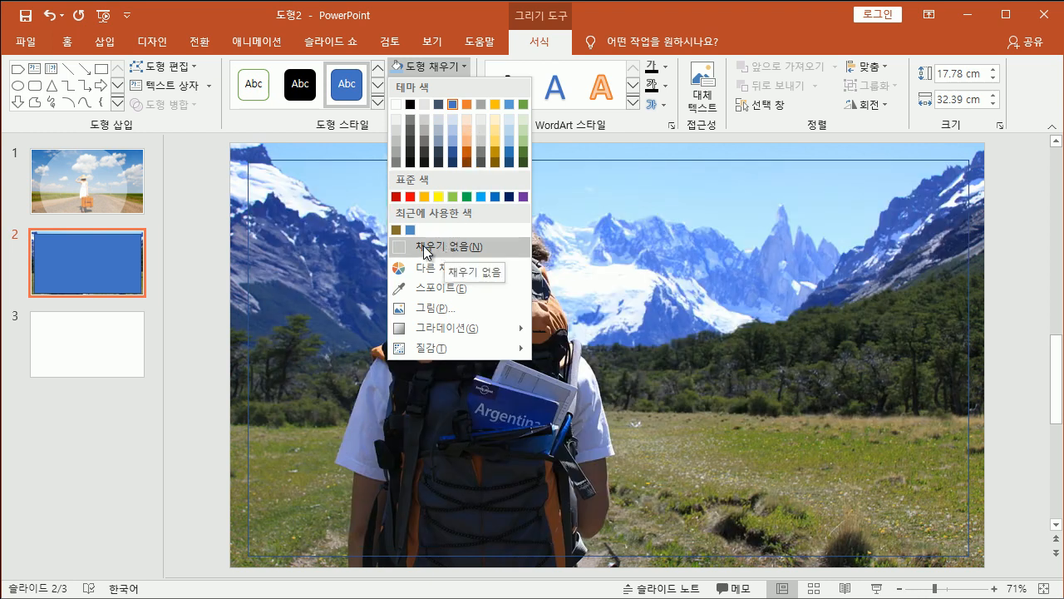
left_click(444, 254)
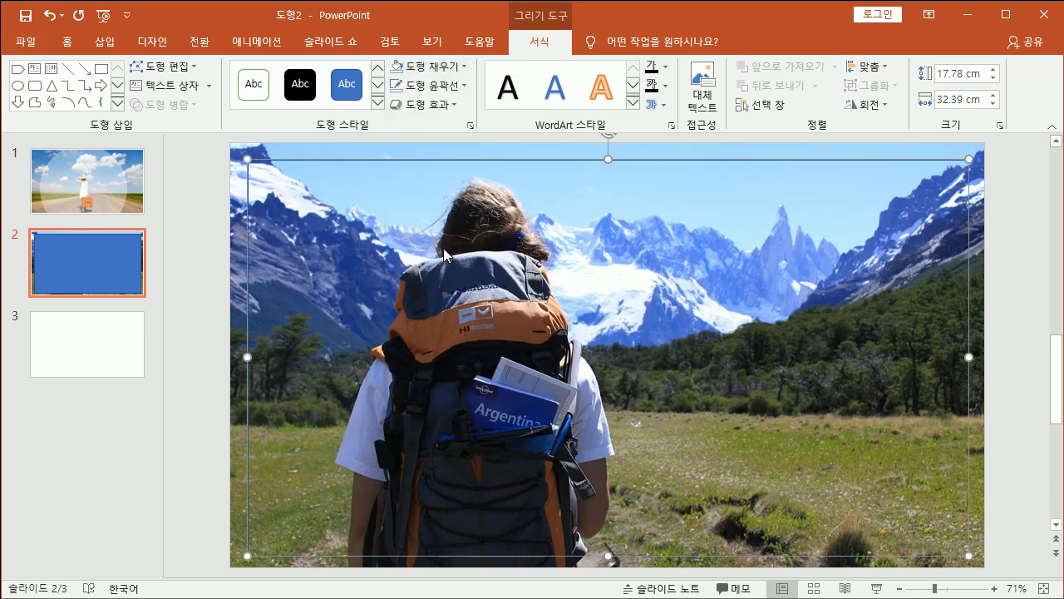
Give the unfilled rectangle a white outline with a weight of 2¼ pt.
left_click(460, 85)
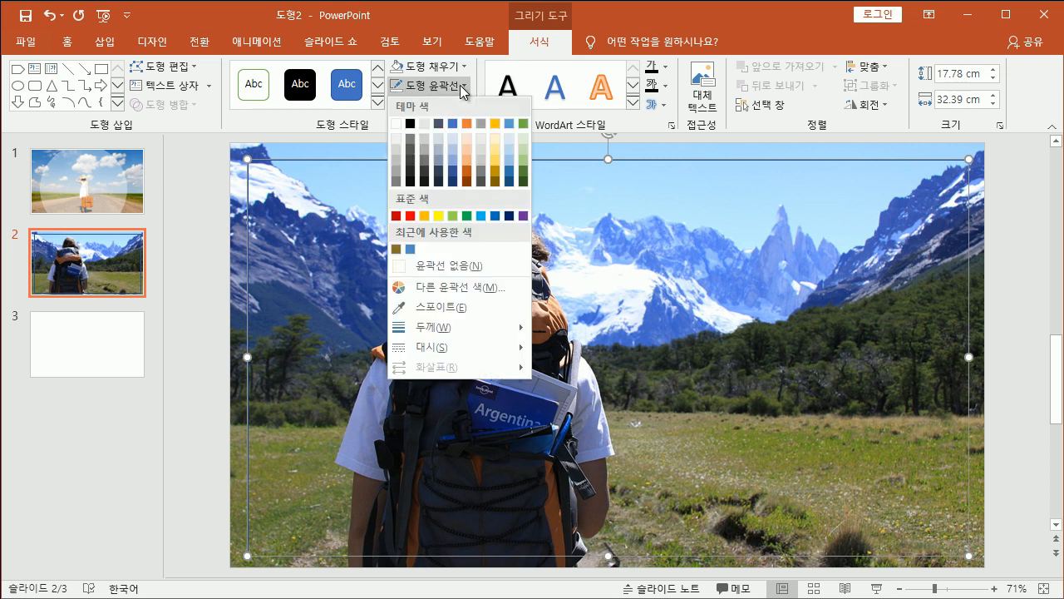
left_click(398, 123)
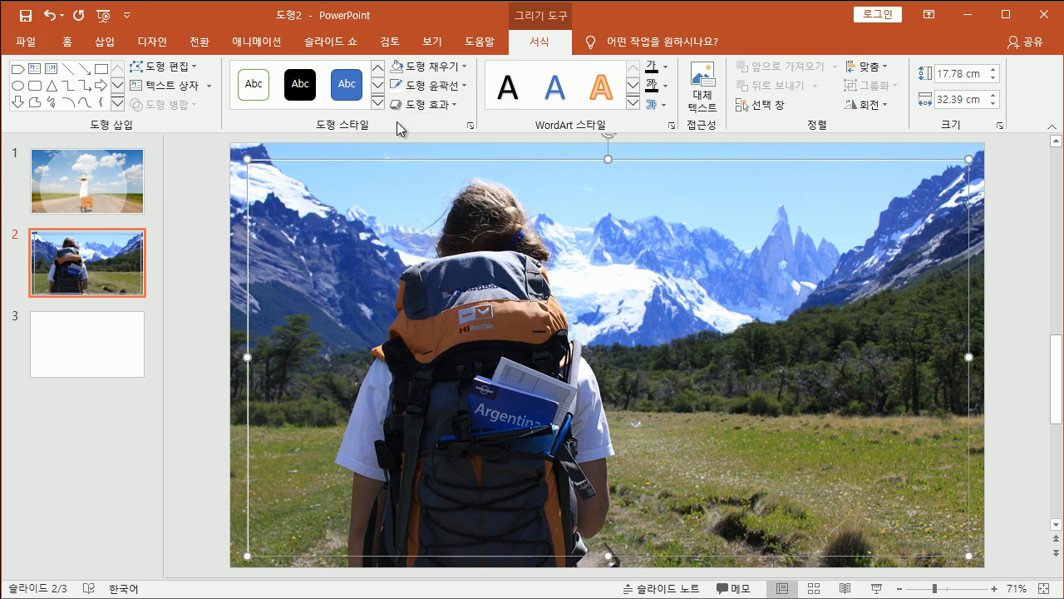
left_click(462, 84)
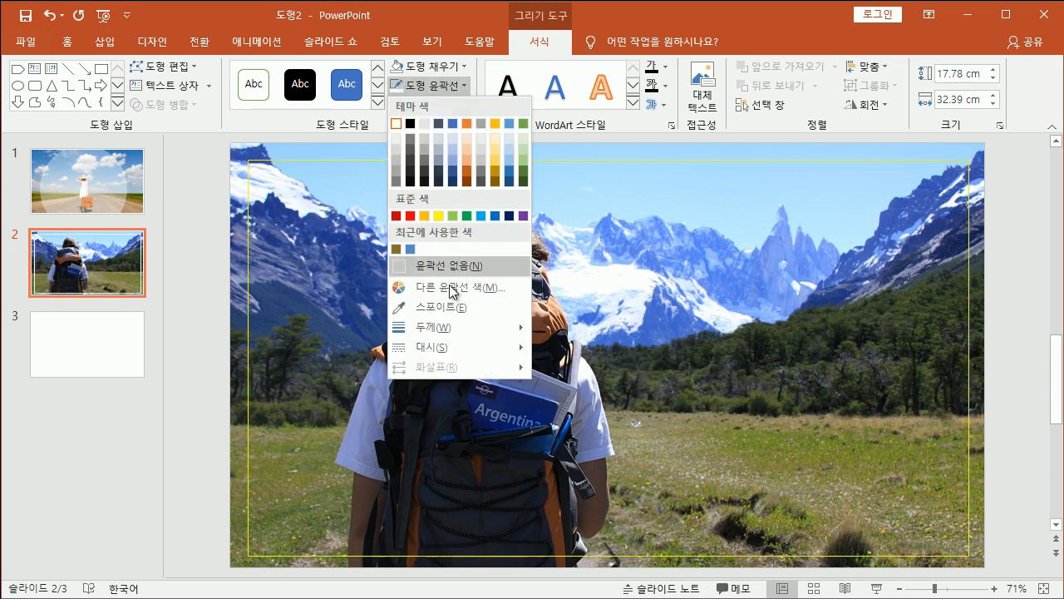
mouse_move(468, 331)
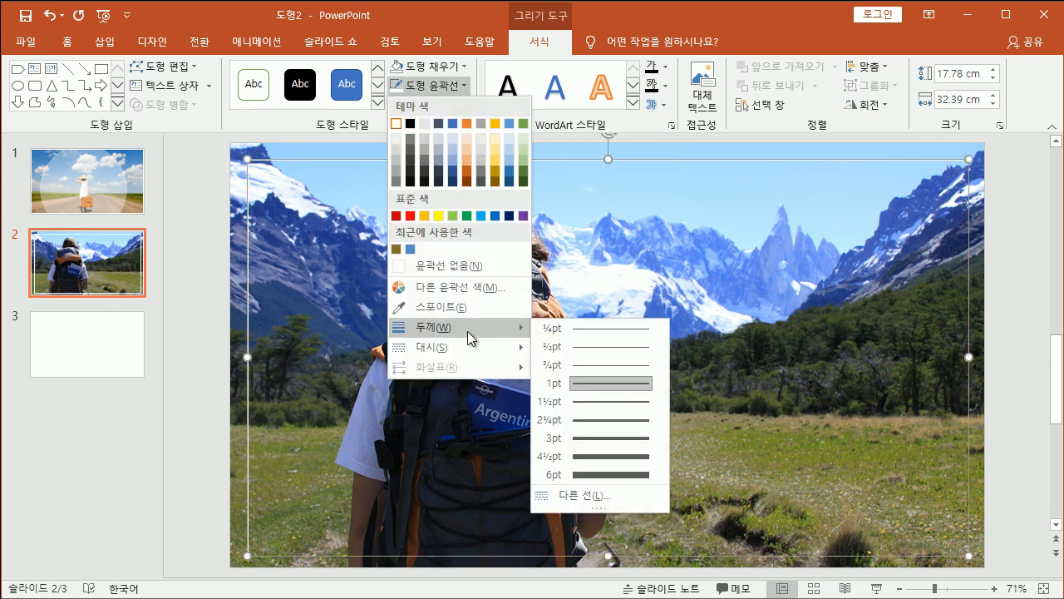
left_click(599, 419)
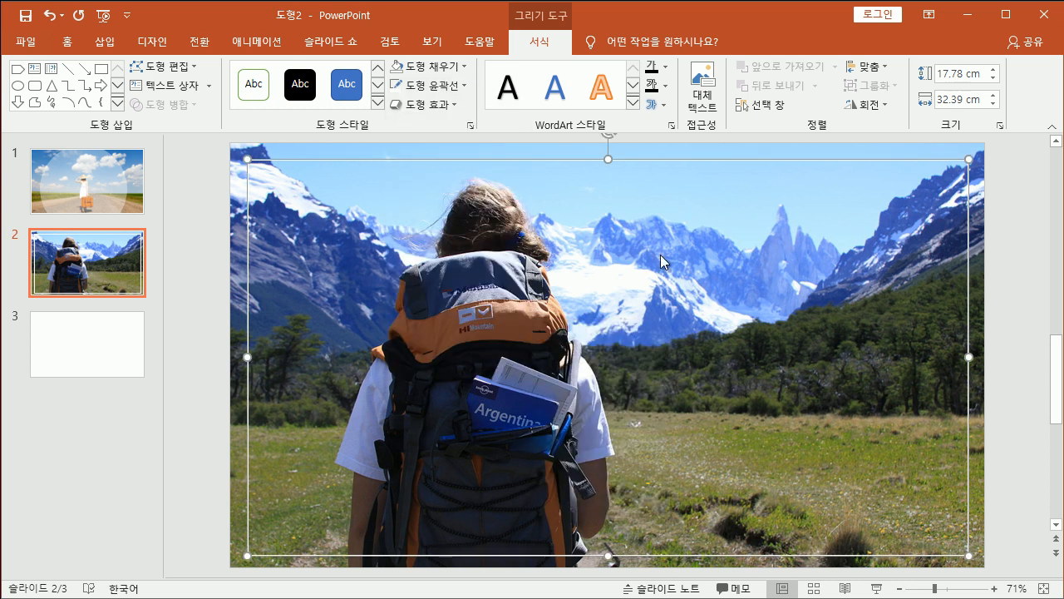
left_click(703, 291)
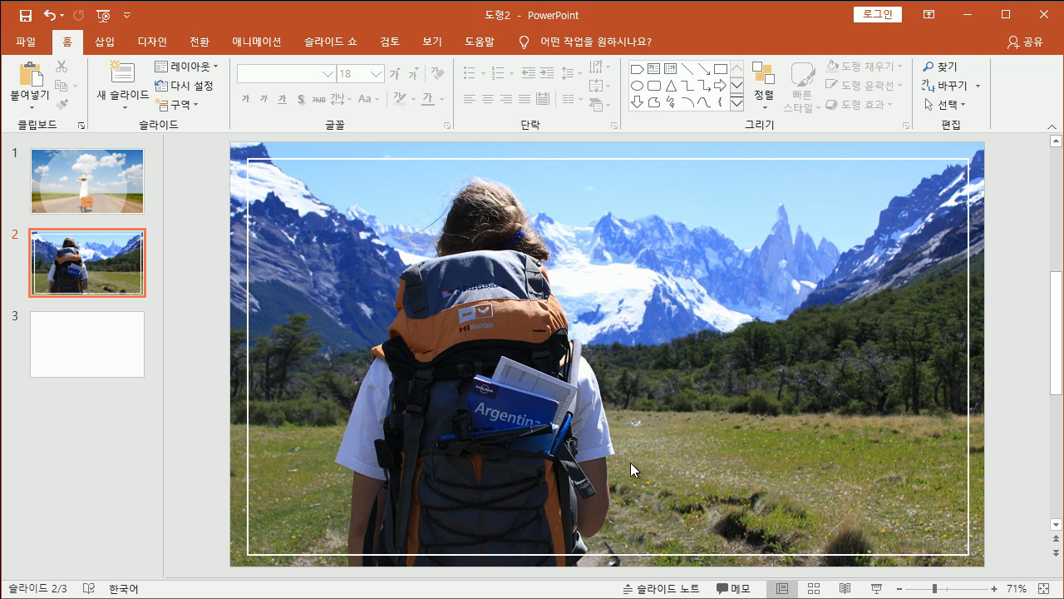
Open the detailed shape formatting for the rectangular frame and set its solid line colour to white.
left_click(620, 160)
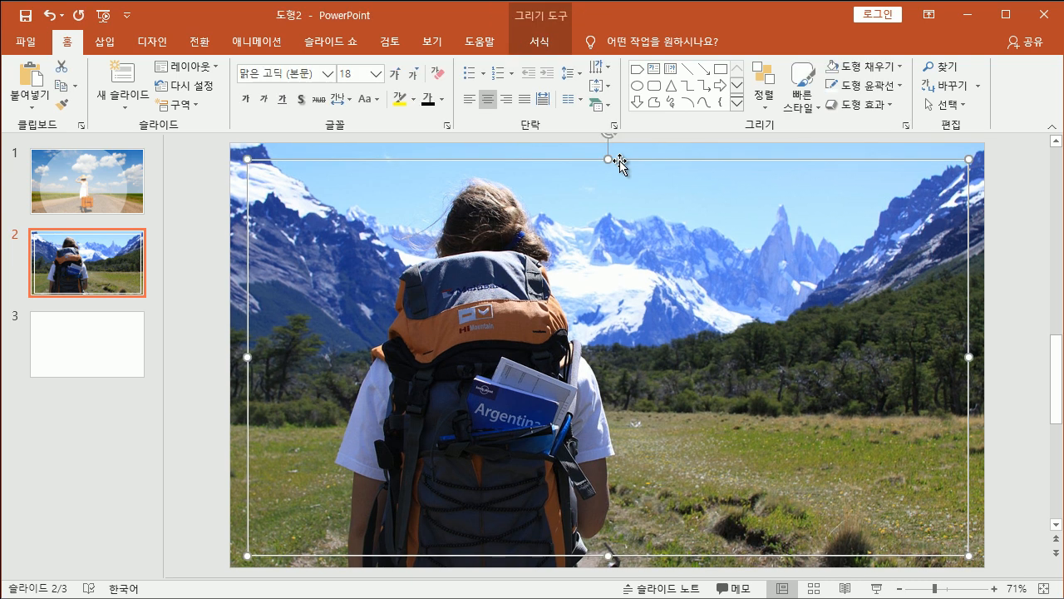
left_click(547, 44)
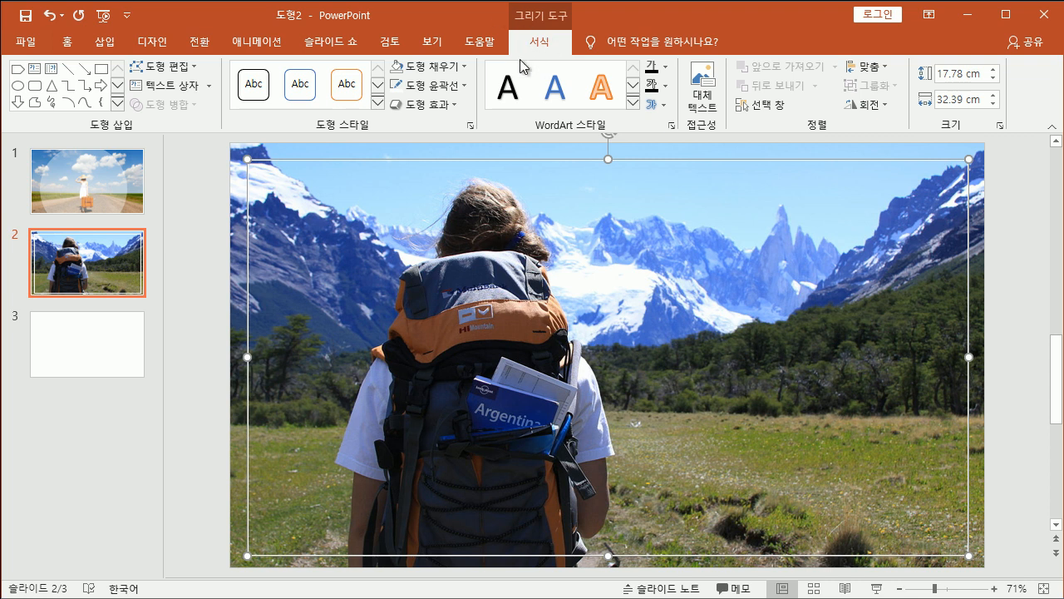
left_click(471, 125)
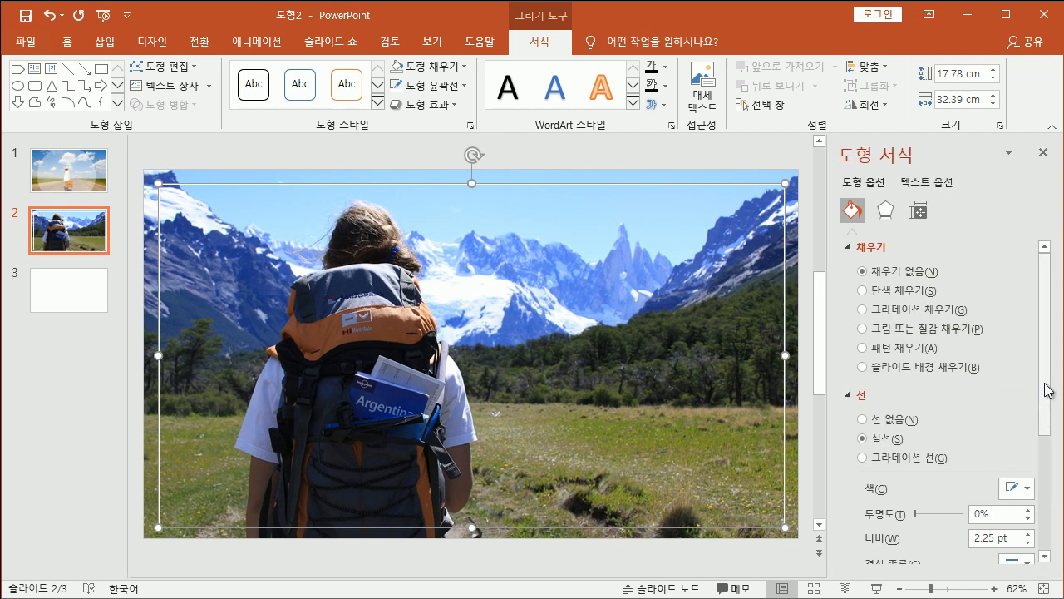
left_click_drag(1048, 395, 1045, 458)
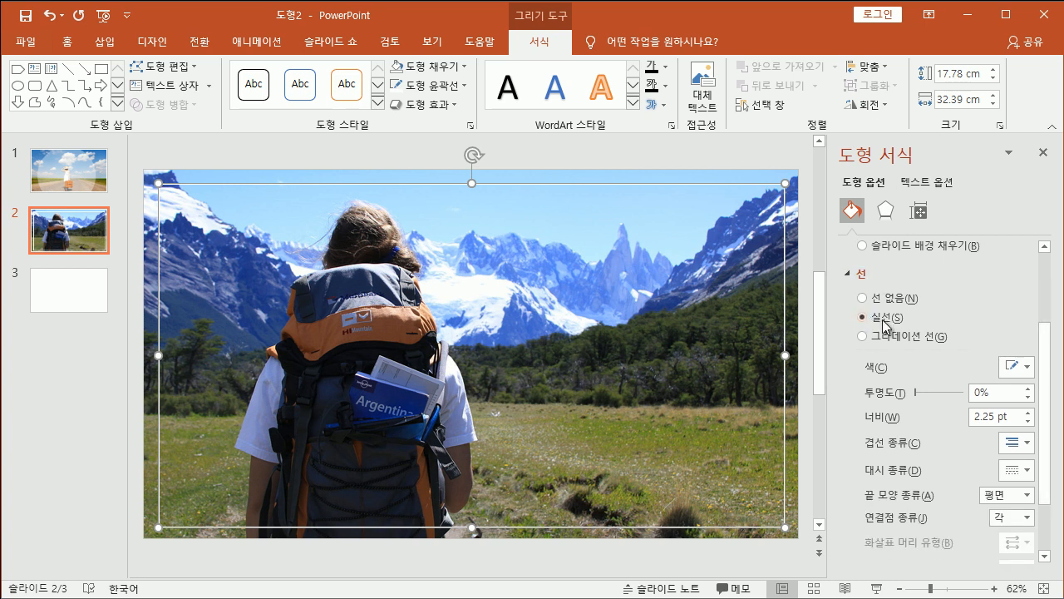
left_click(1029, 367)
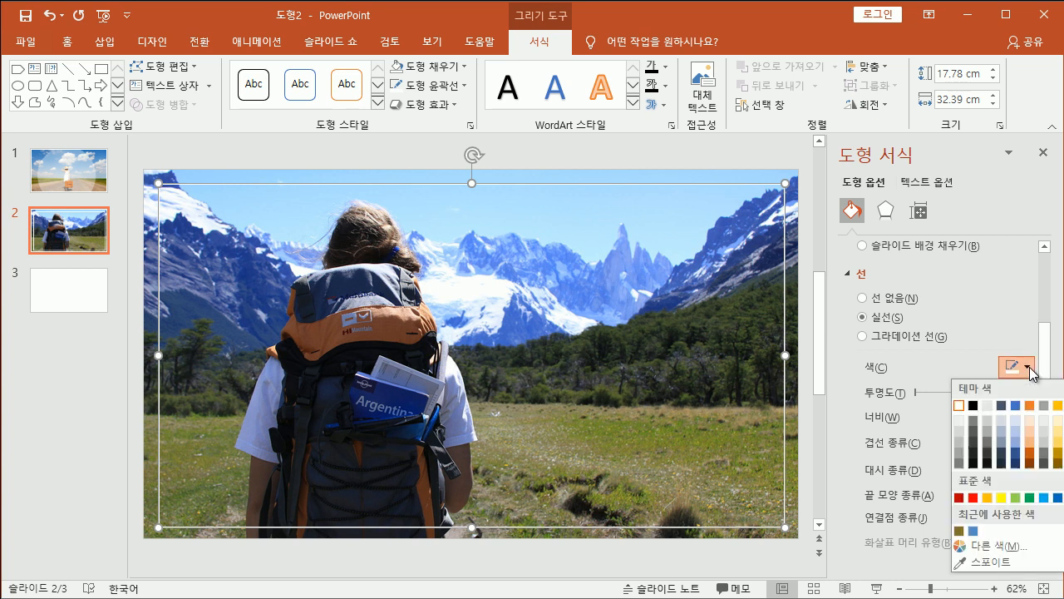
left_click(960, 405)
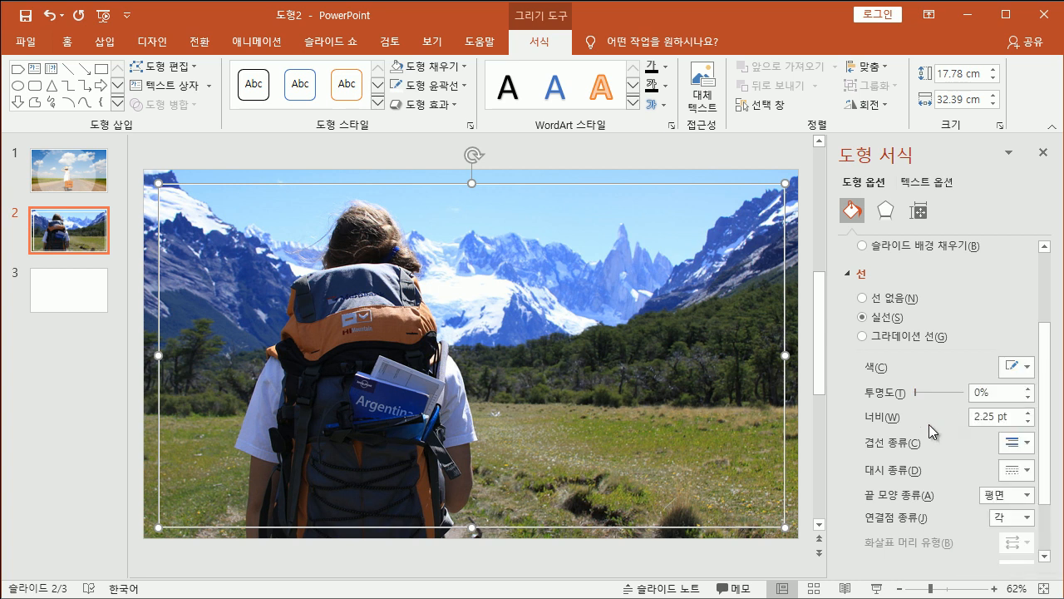
Set the frame's line width to 3 pt.
left_click(1029, 413)
left_click(1030, 414)
left_click(1030, 413)
left_click(1030, 413)
left_click(1030, 422)
left_click(744, 425)
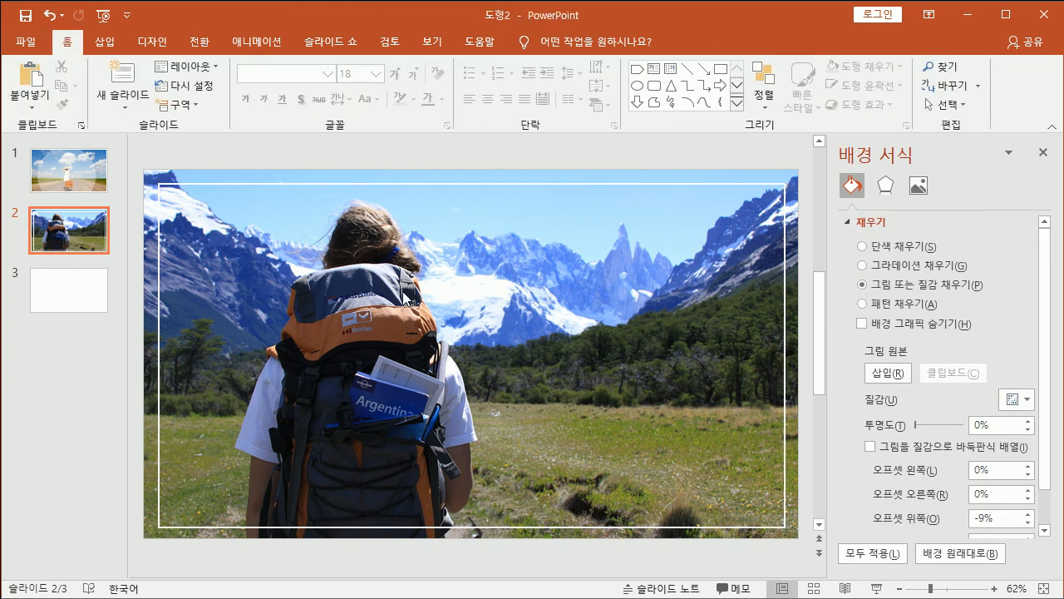
Stretch the white frame's top edge slightly upward, making it about 17.99 cm high.
left_click(469, 185)
left_click_drag(471, 182, 471, 179)
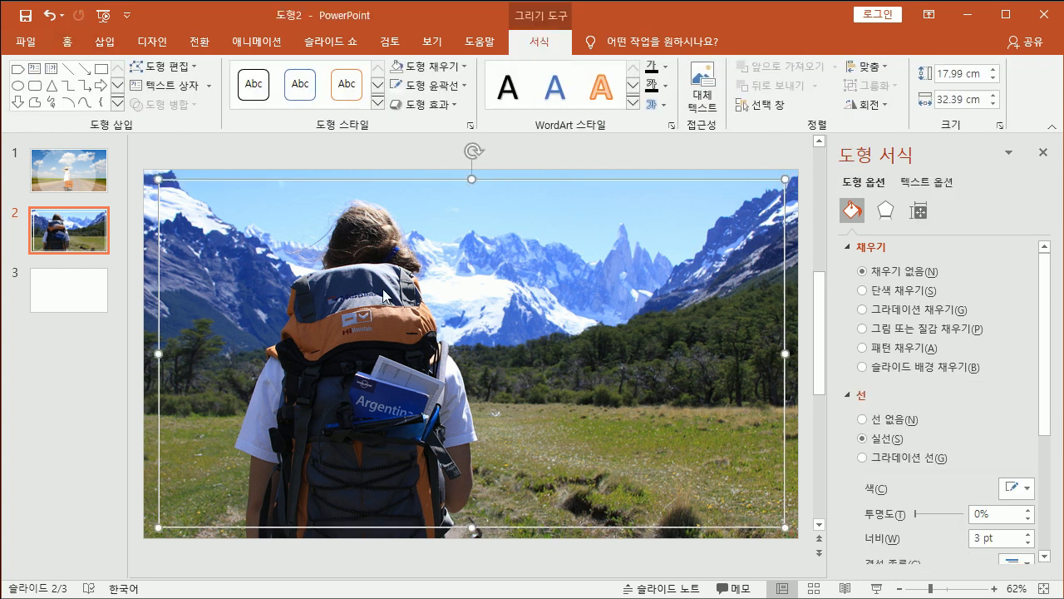
left_click(346, 160)
Start inserting another plain rectangle on slide 2.
left_click(98, 39)
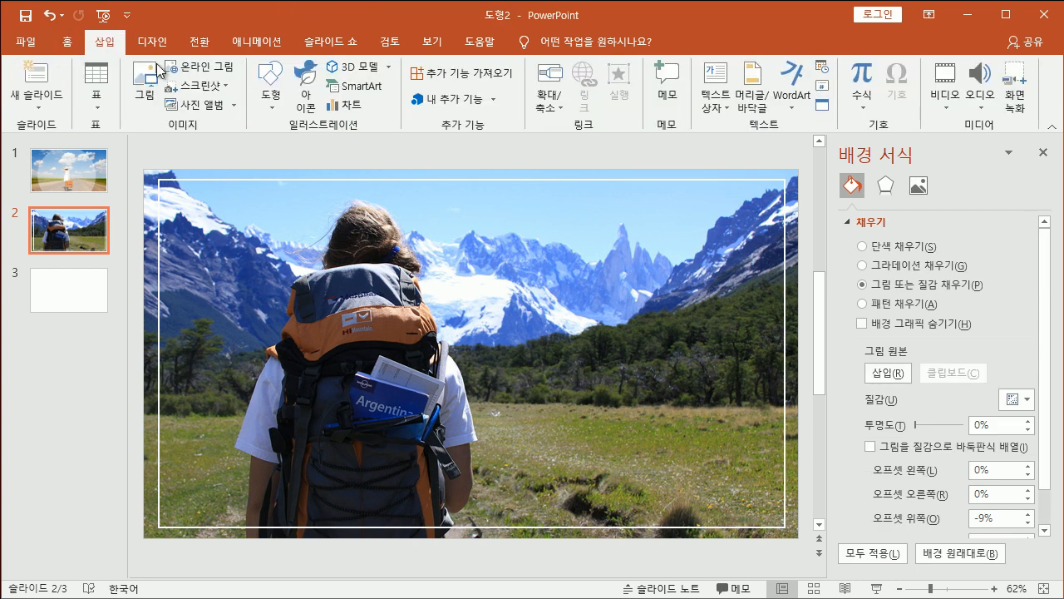
left_click(273, 108)
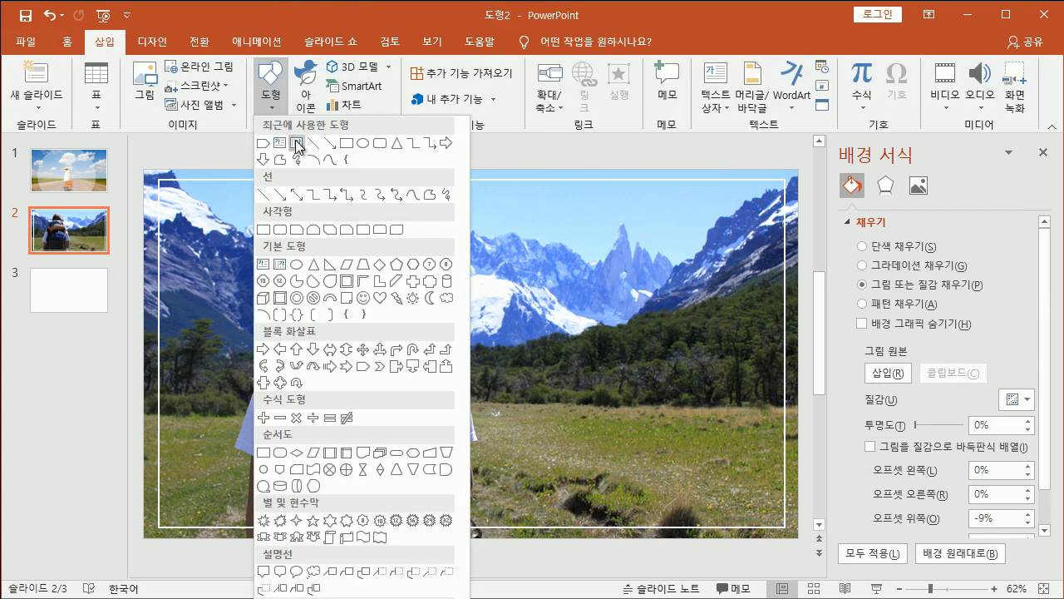
left_click(264, 230)
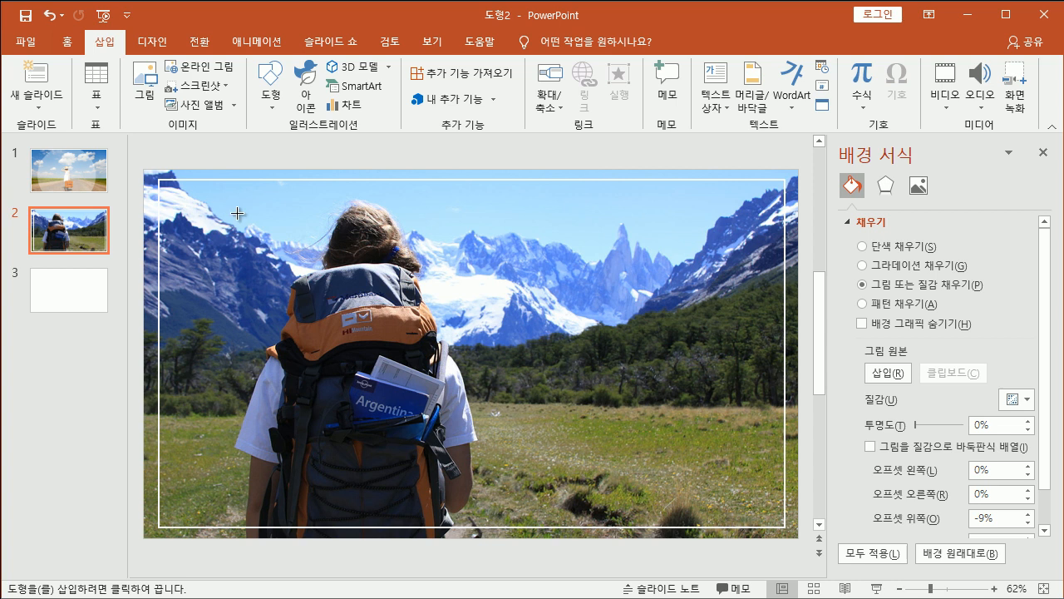